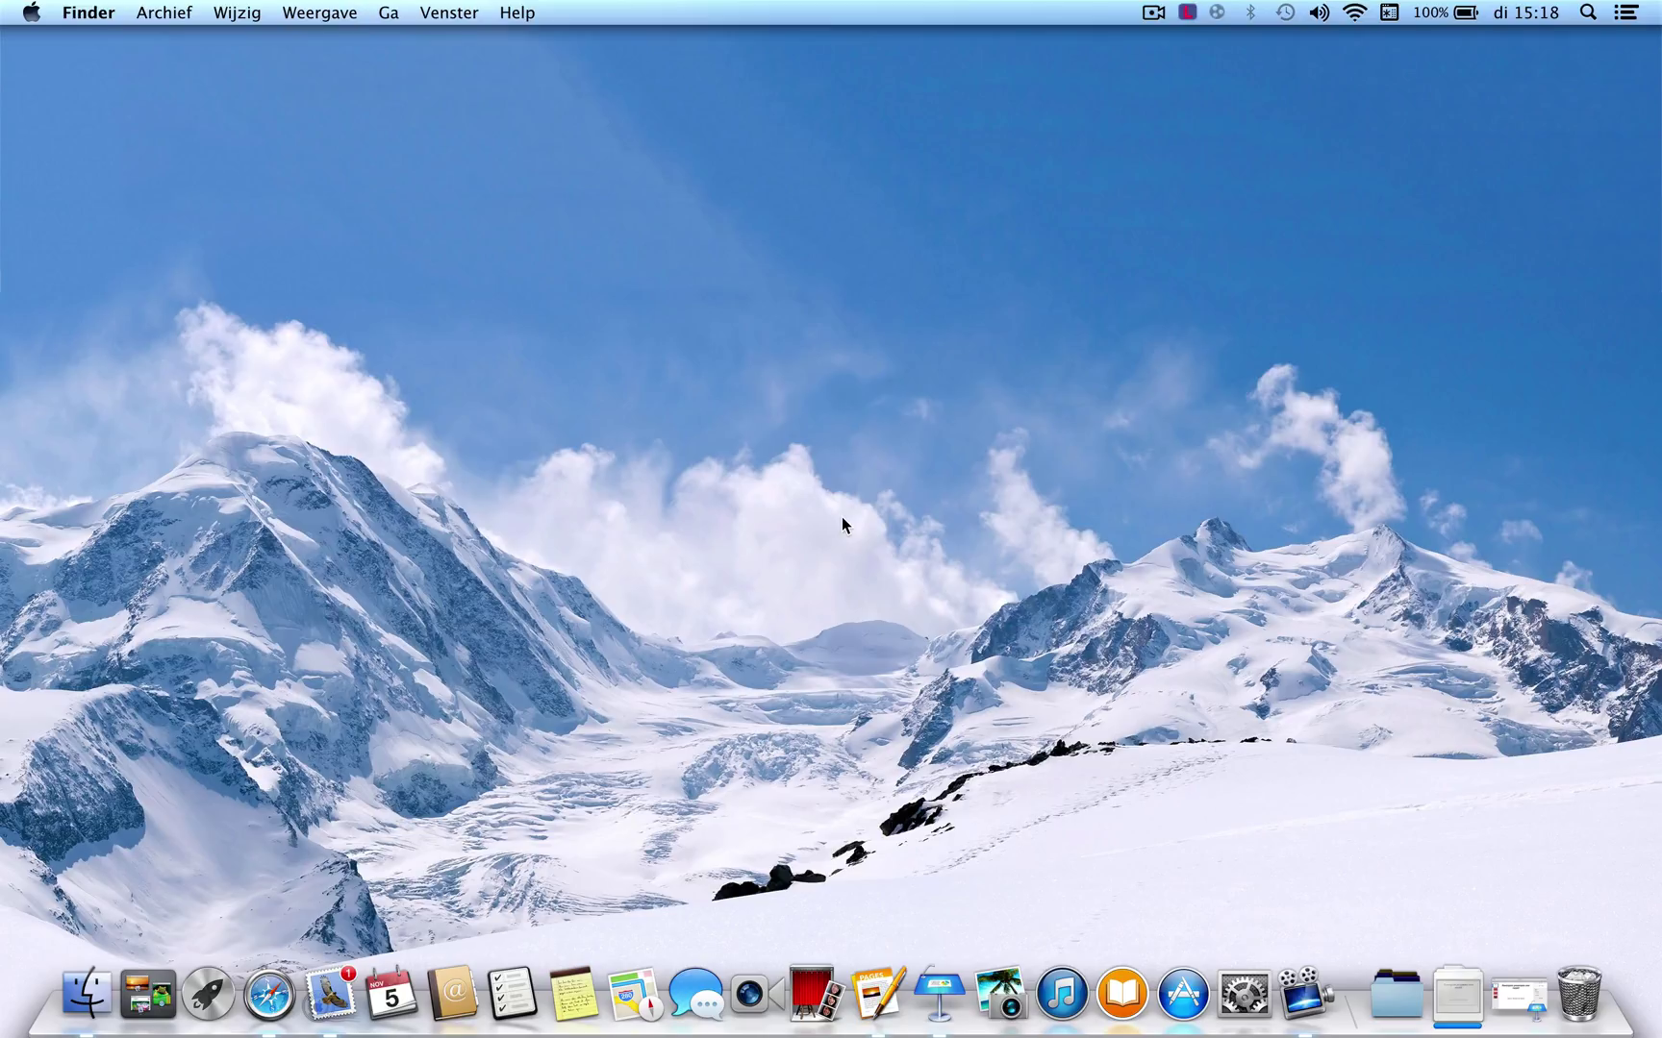
Open Over deze Mac and highlight the graphics card name in the MacBook Pro overview.
click(29, 12)
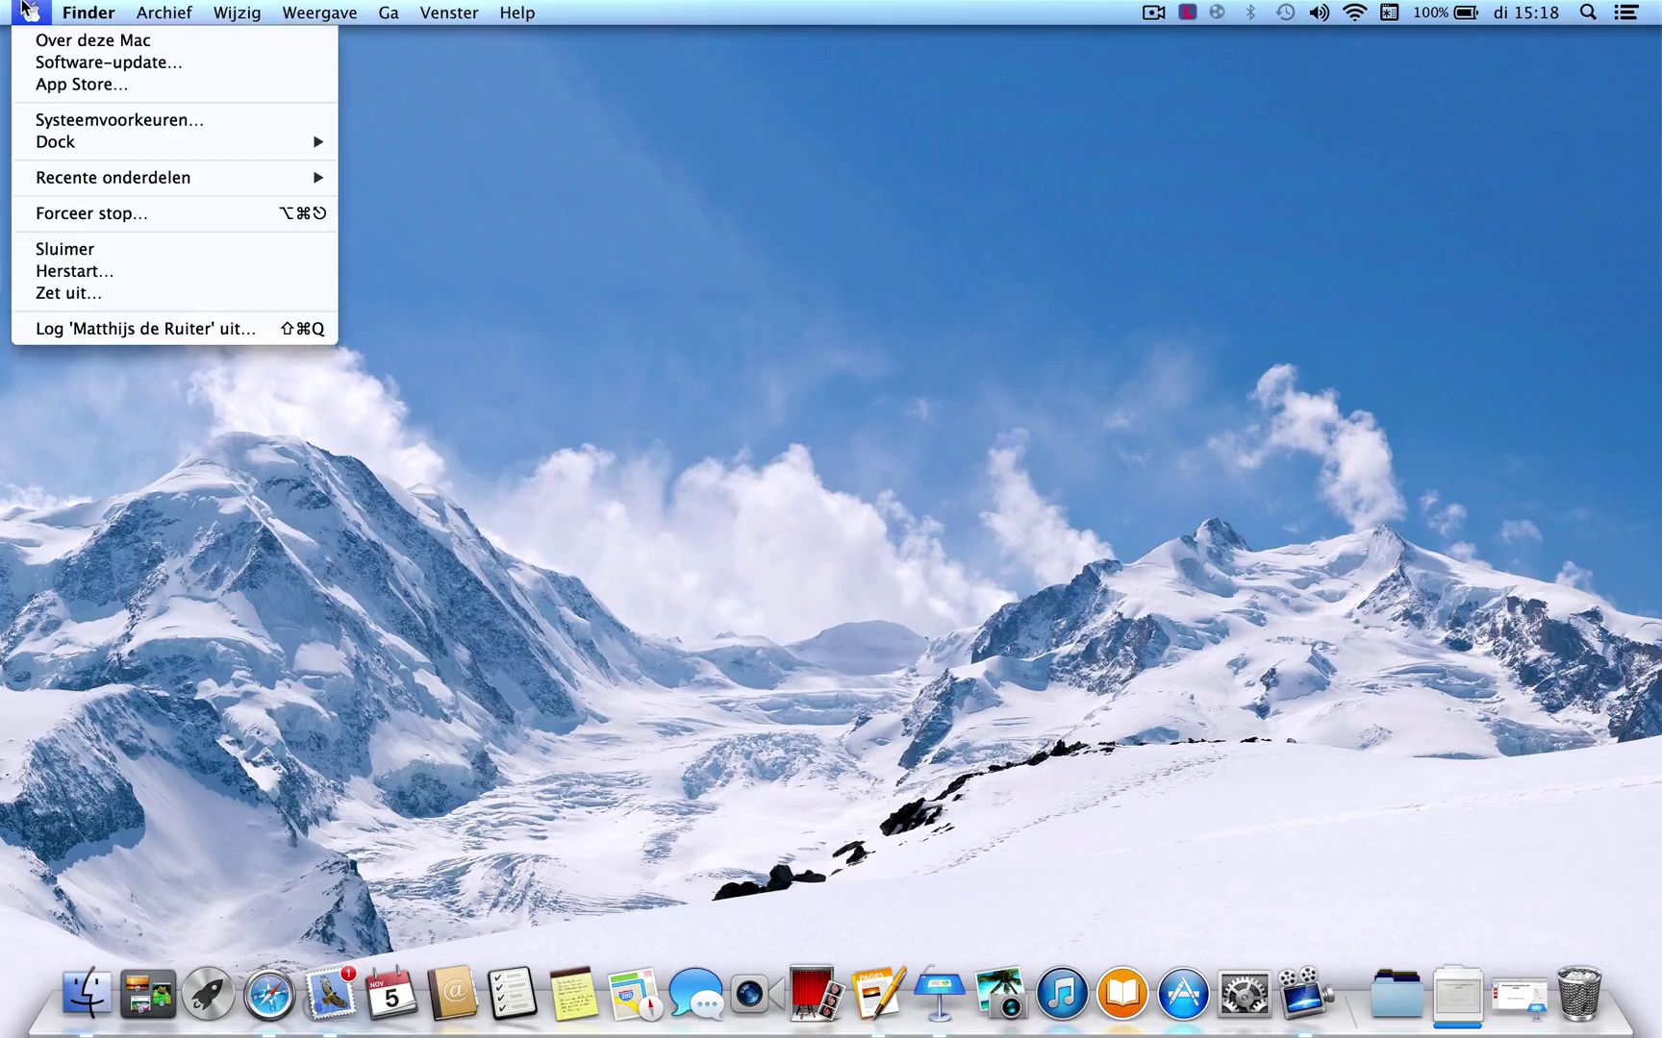
click(84, 61)
click(863, 485)
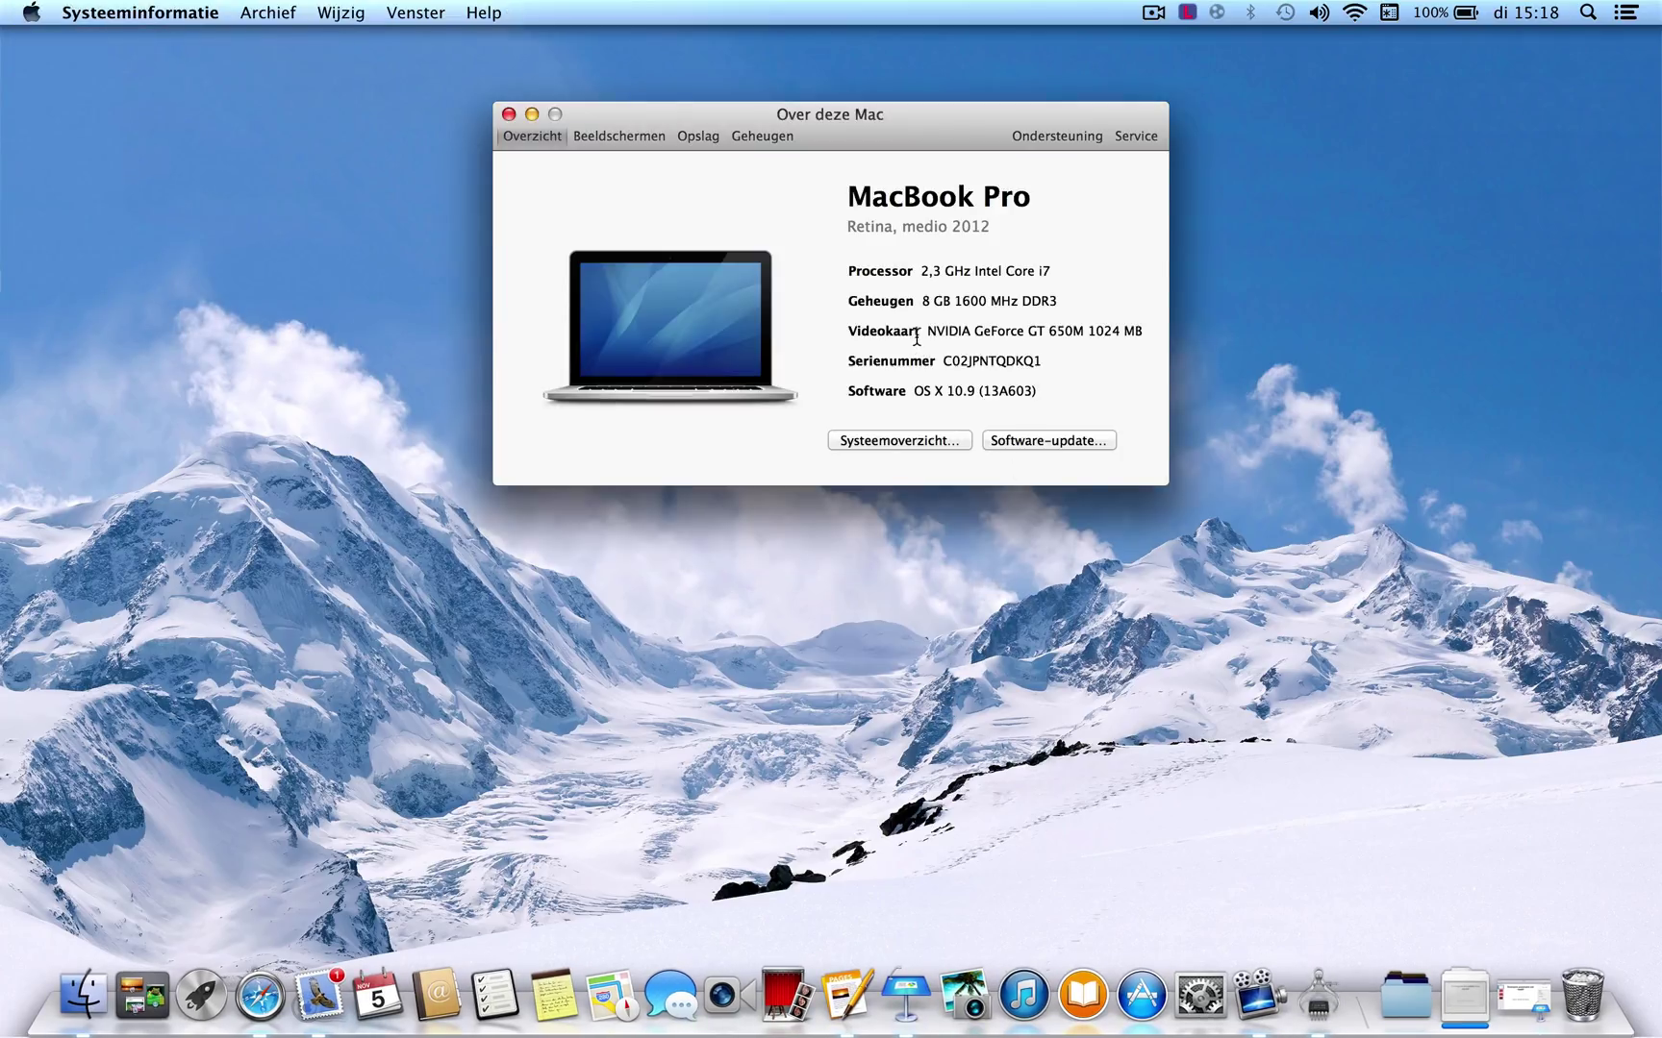
drag(916, 334, 1100, 337)
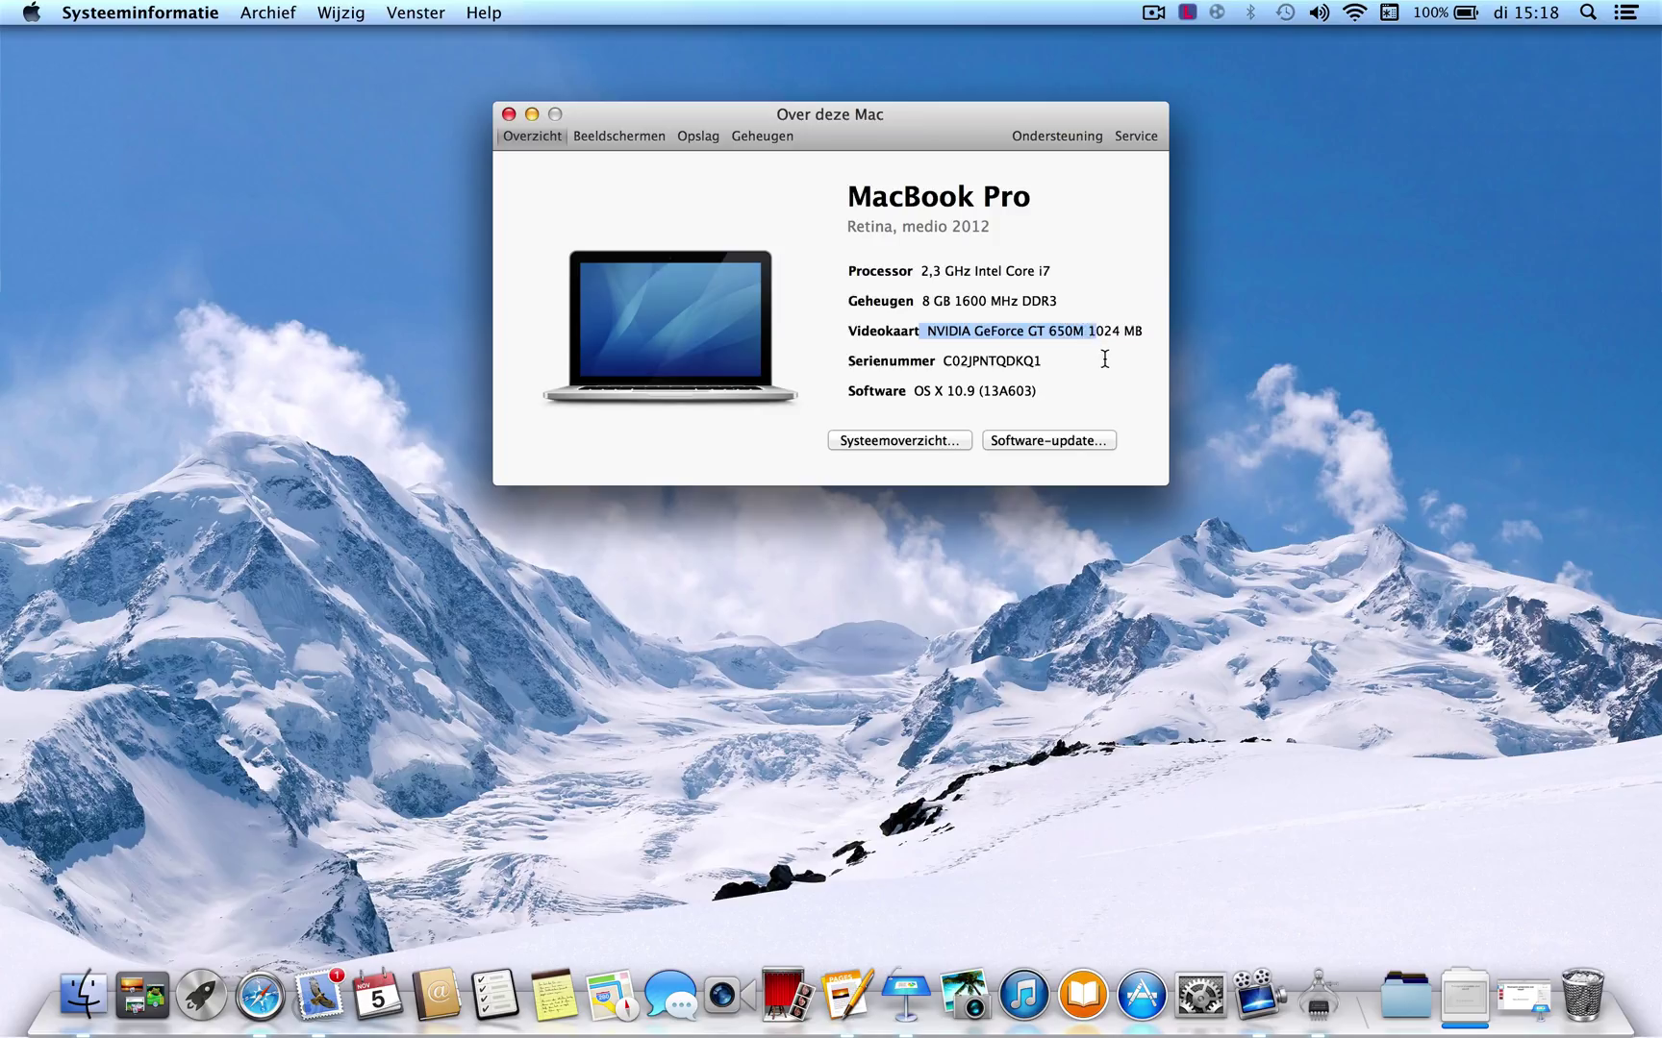
click(1104, 361)
Check the built-in Retina display tab, then open the Systeemoverzicht hardware report.
click(630, 138)
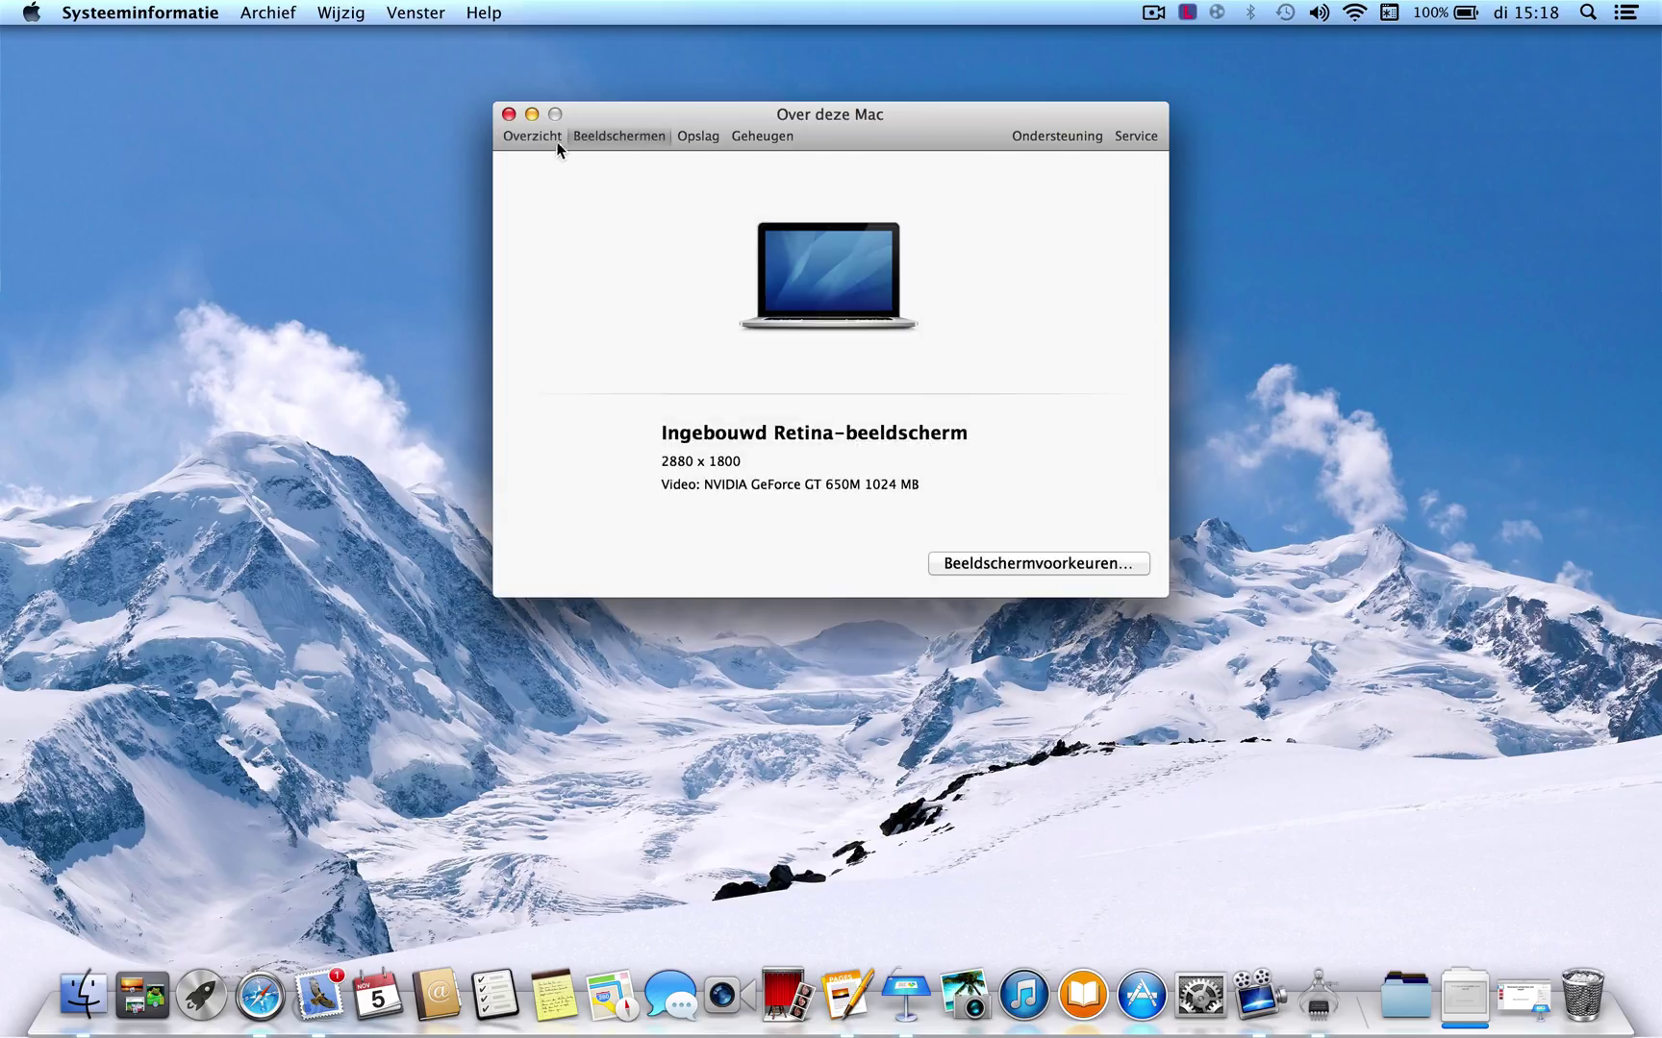
click(545, 137)
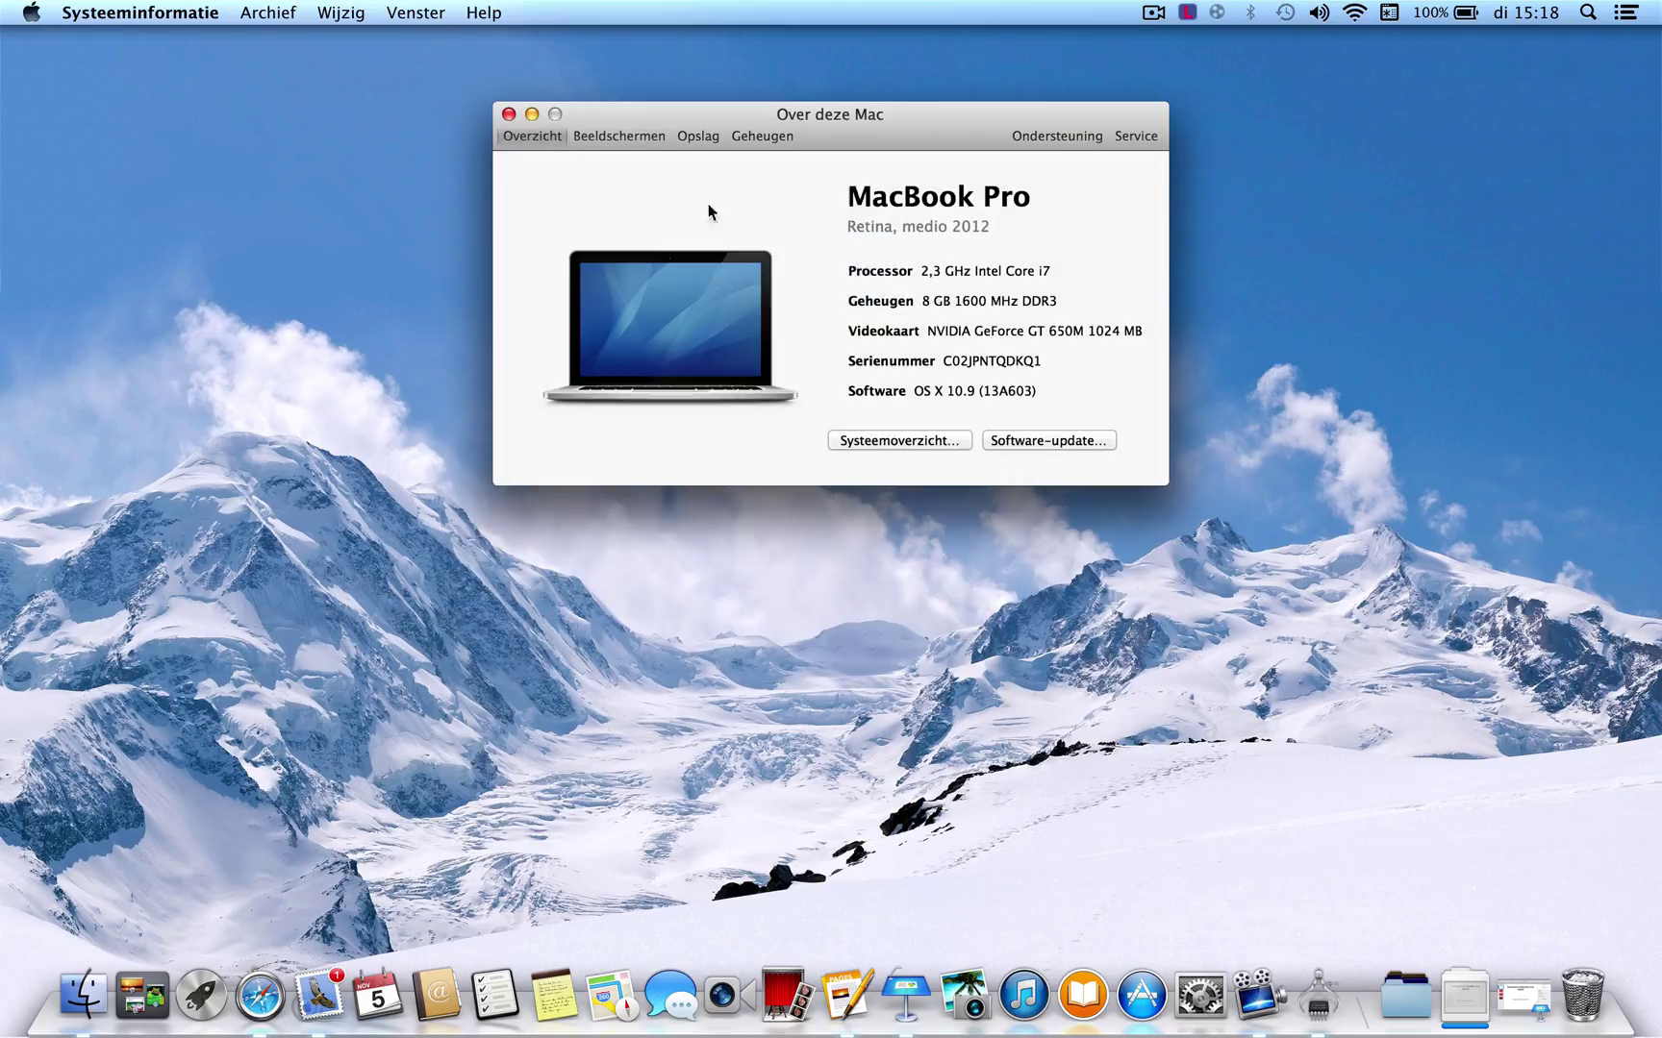
click(896, 441)
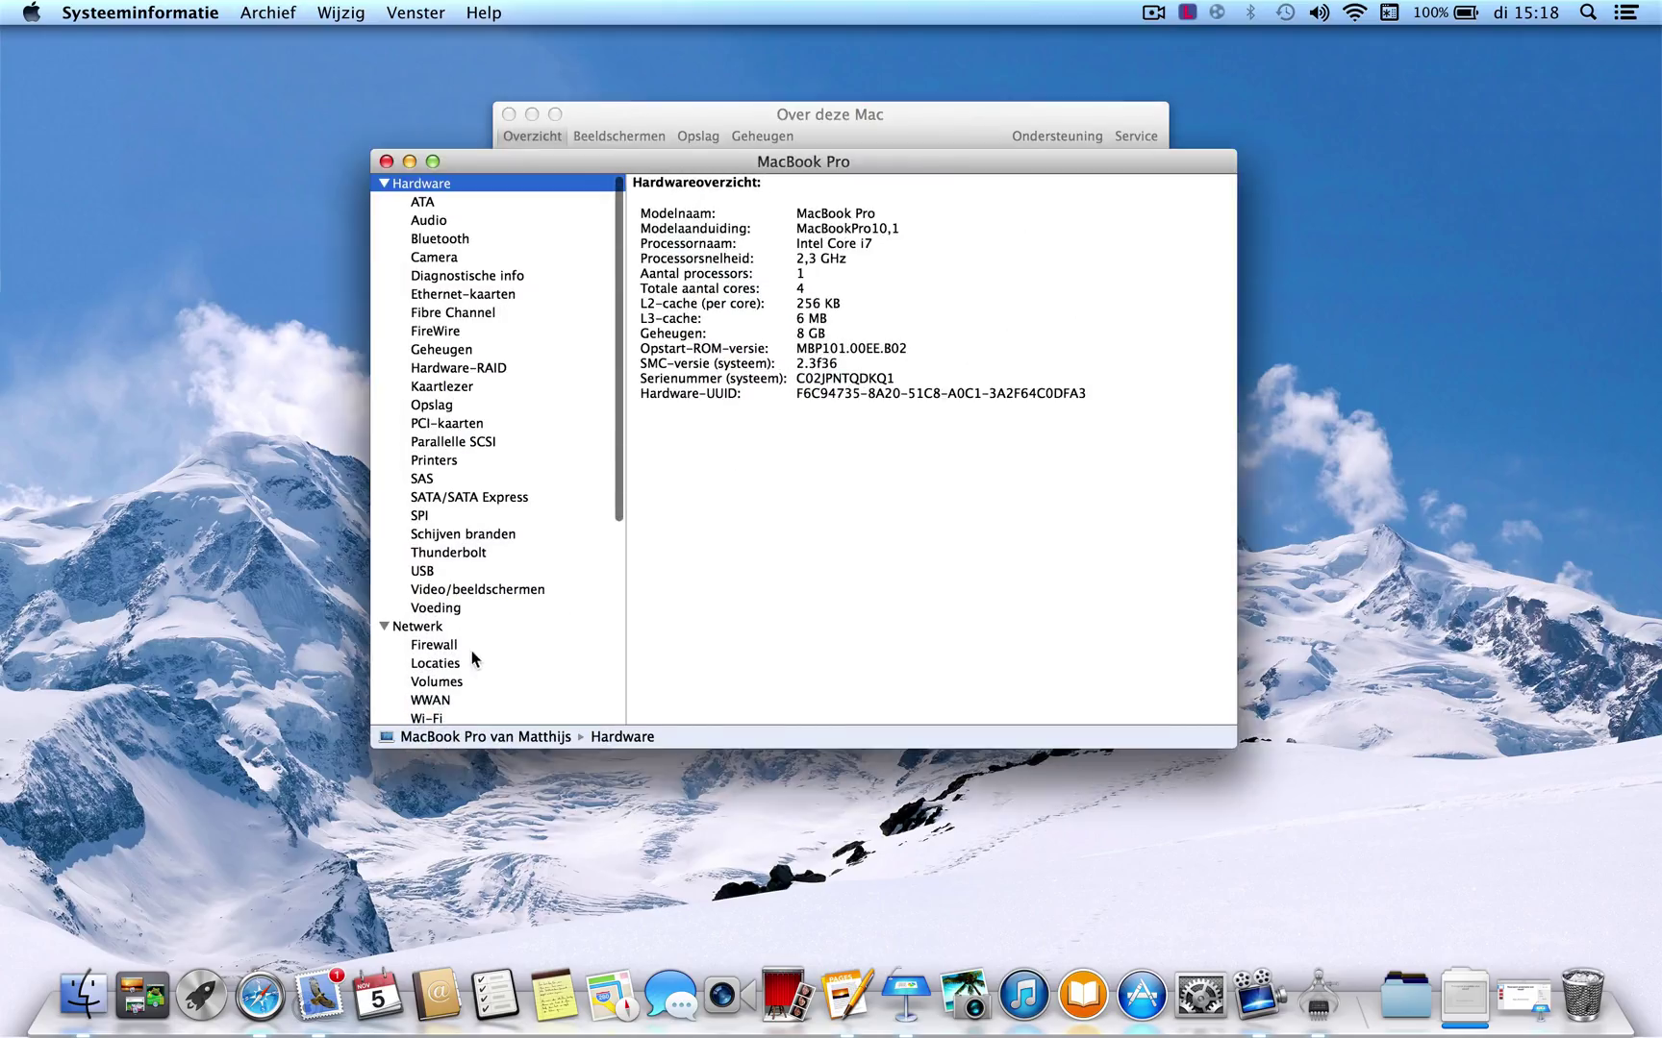
Show Video/beeldschermen and highlight the Intel HD Graphics 4000 VRAM amount.
click(459, 592)
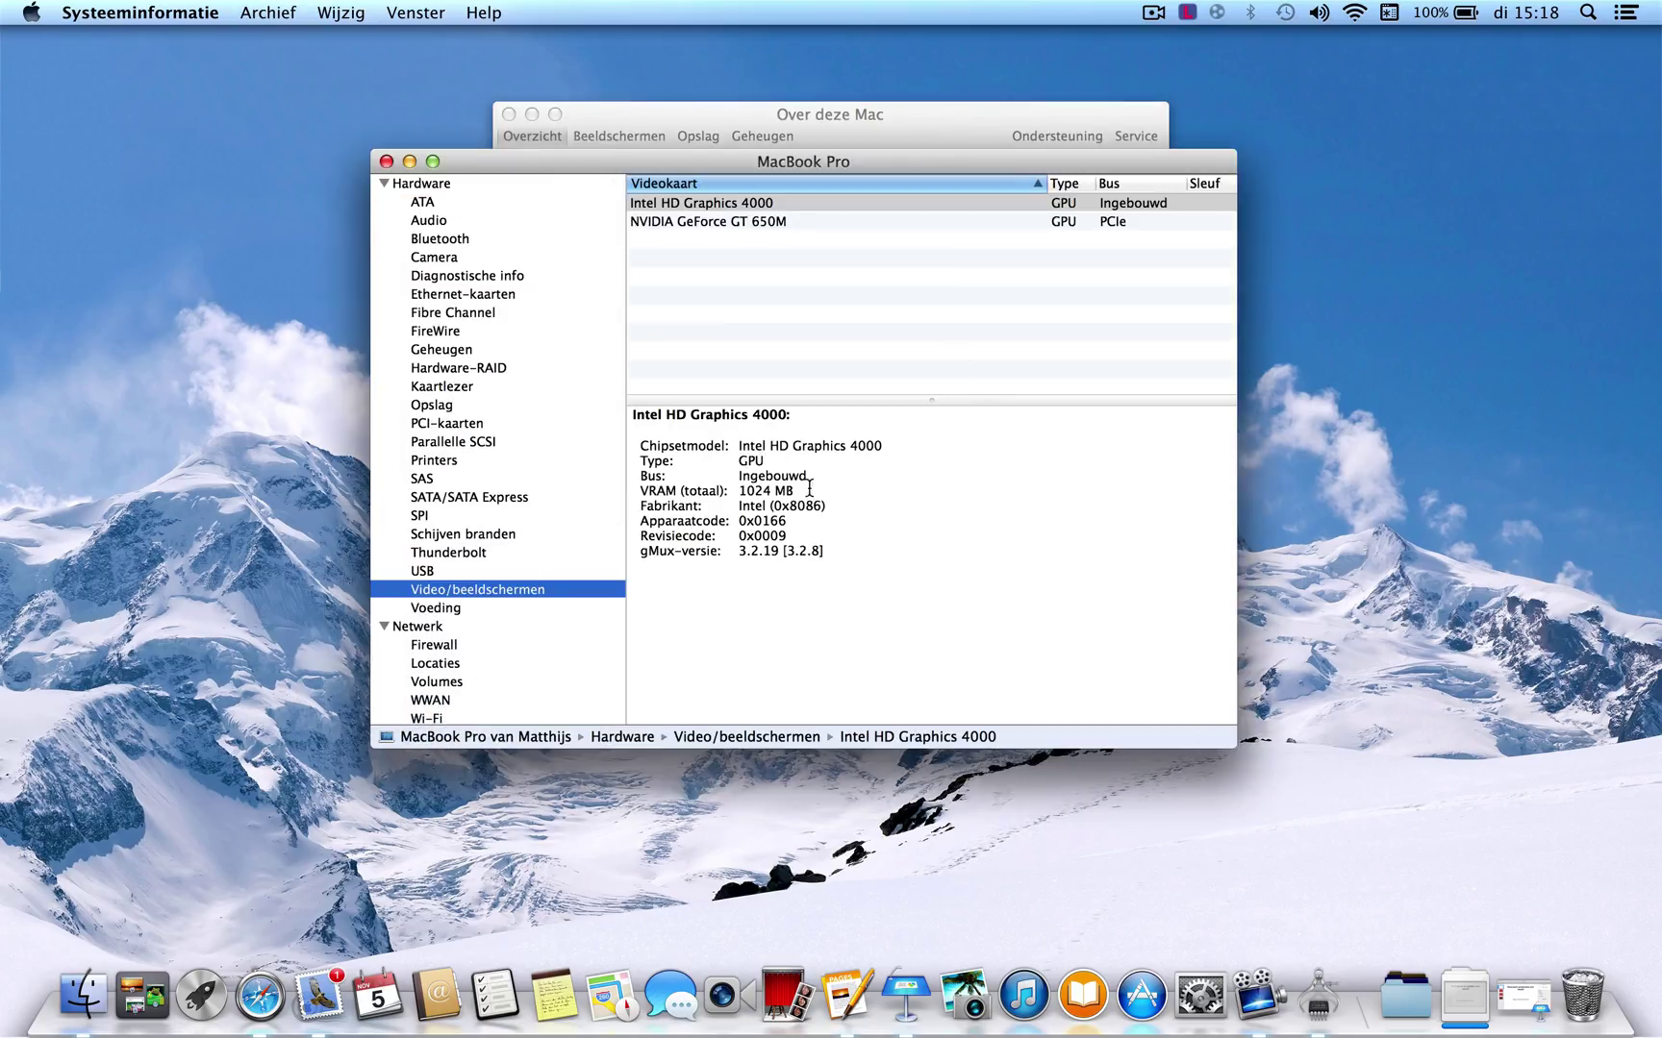
drag(795, 491, 735, 491)
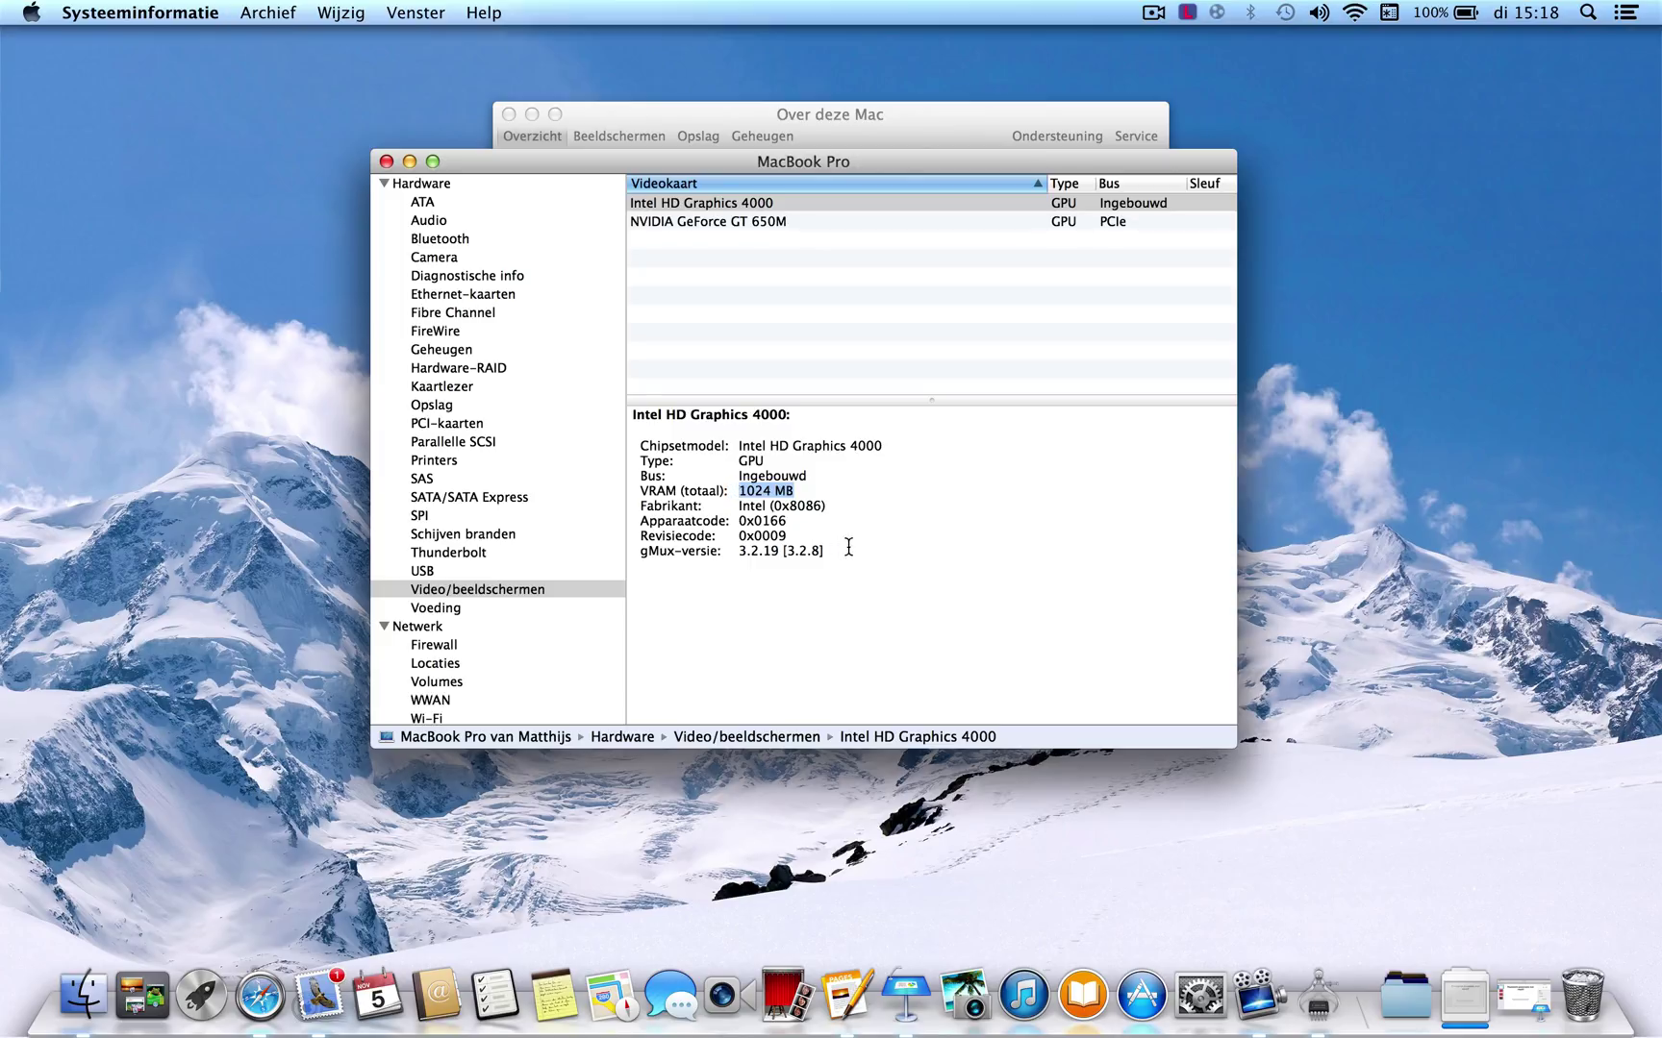
click(783, 201)
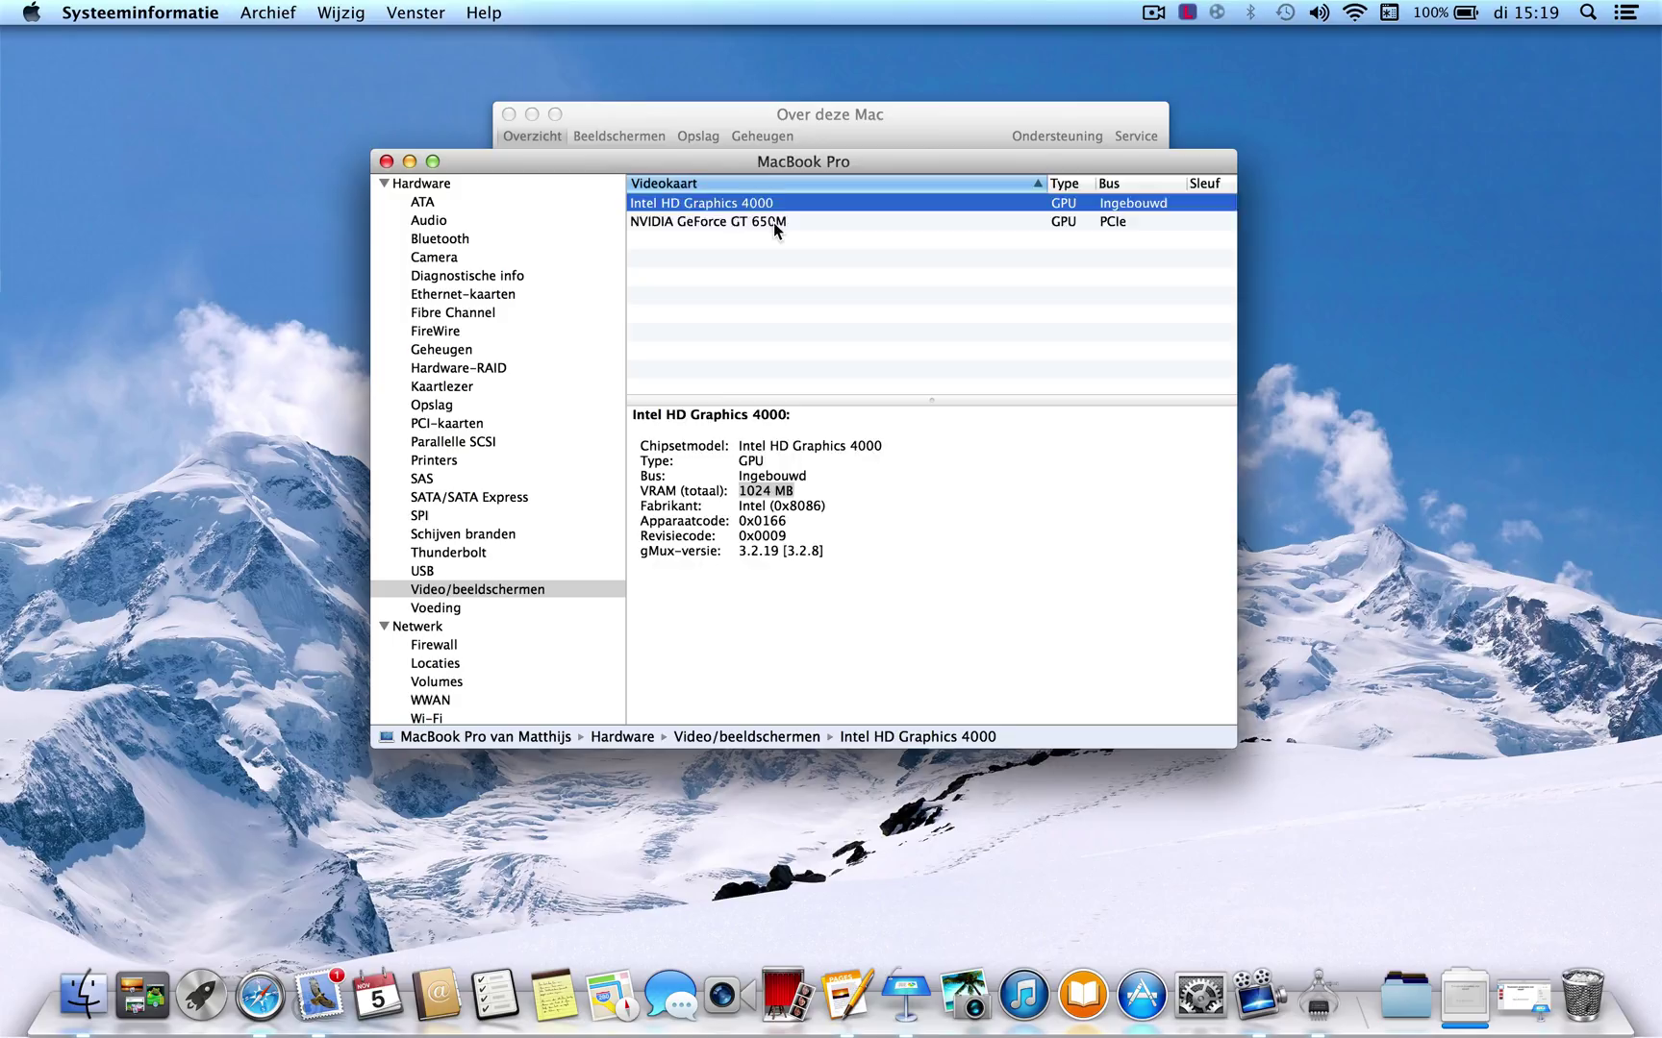
Show the NVIDIA GeForce GT 650M details, highlighting its 1024 MB VRAM.
click(774, 221)
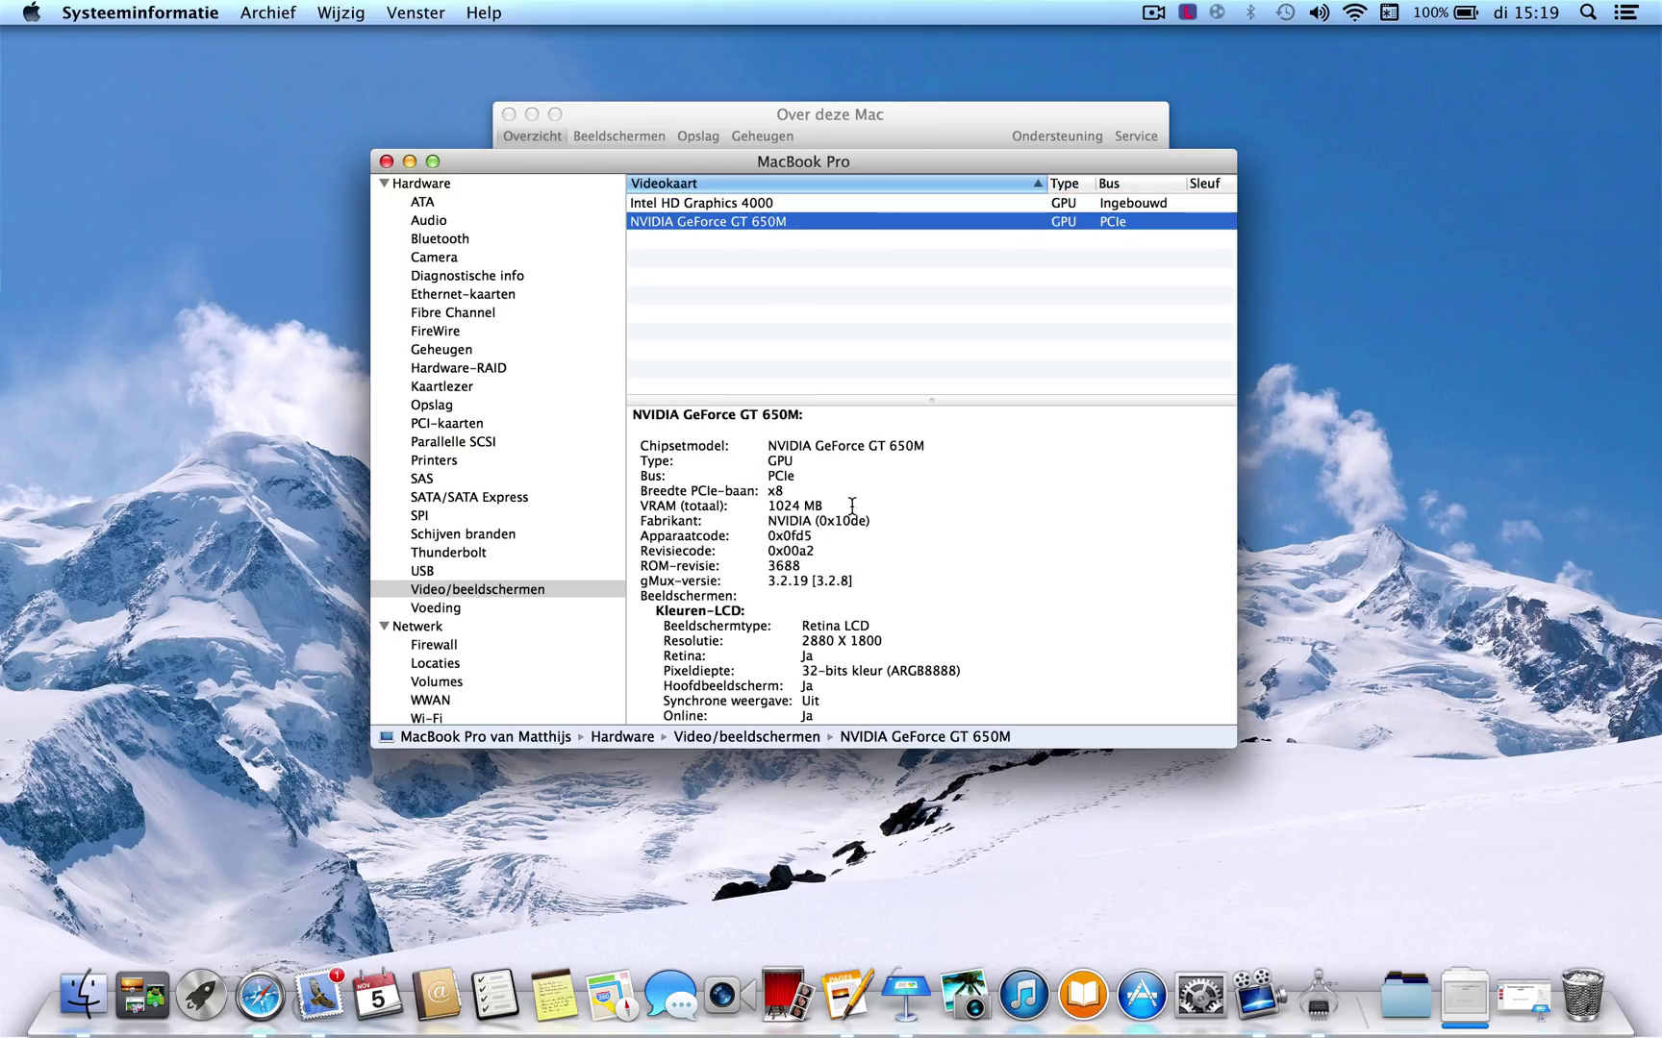
drag(841, 506, 761, 506)
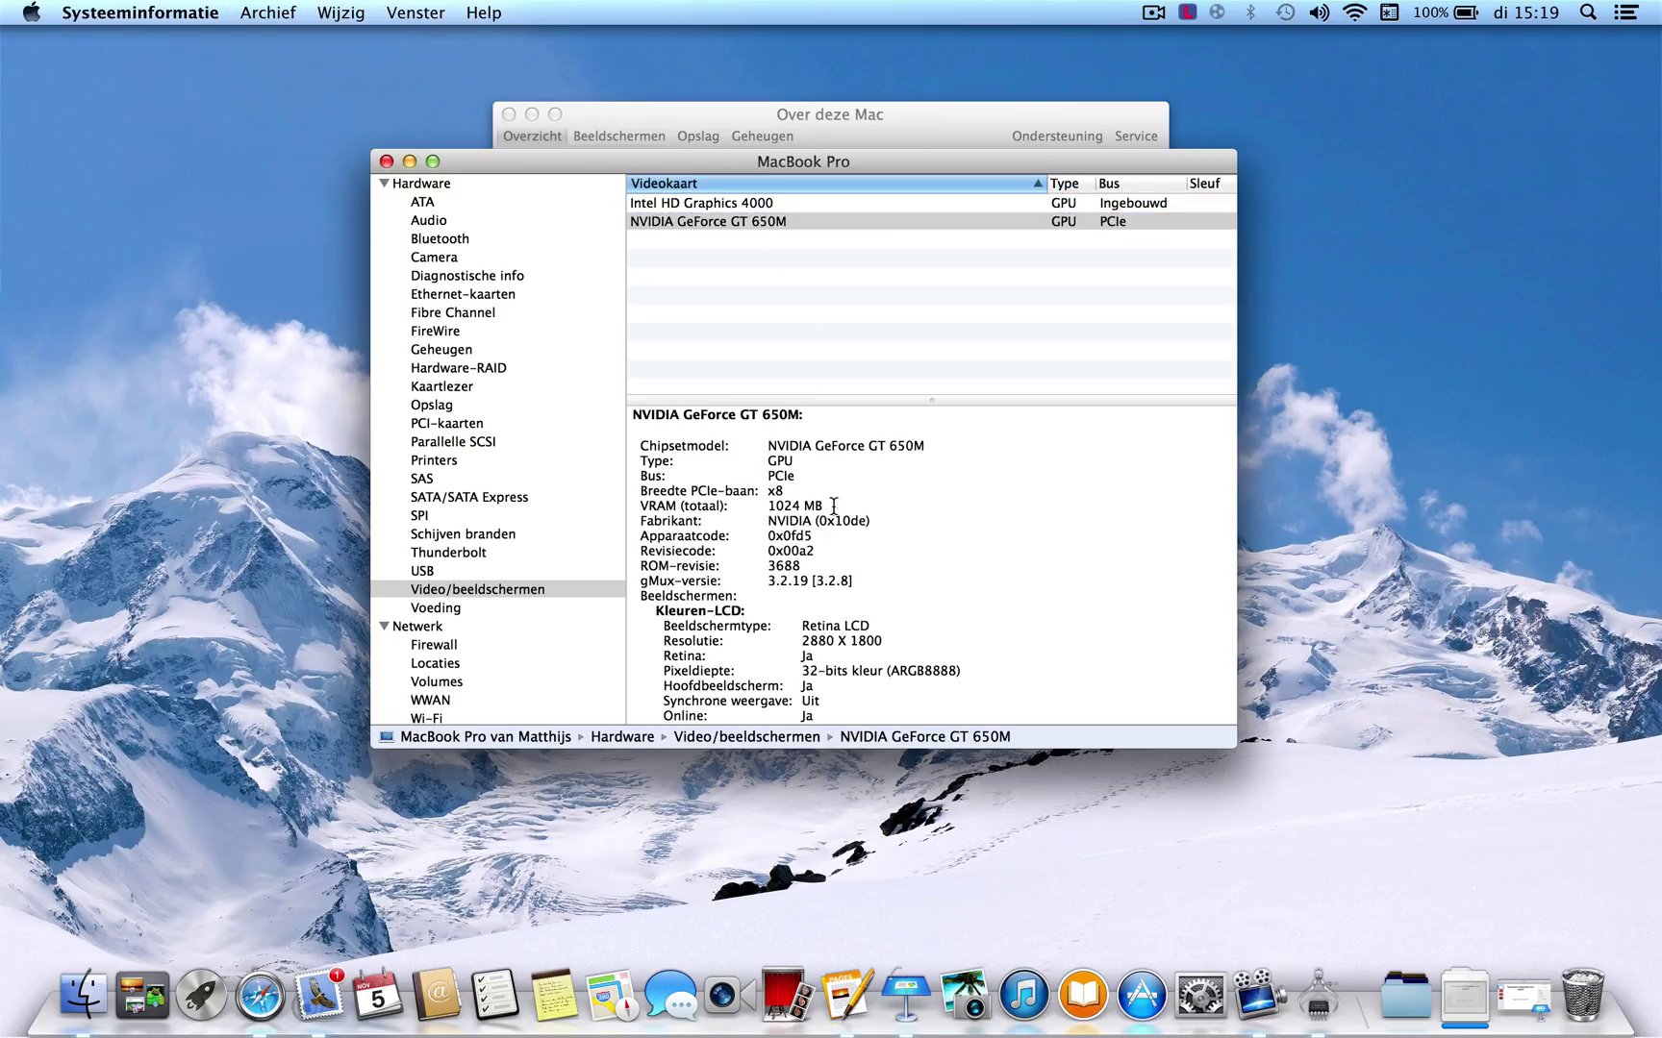
click(804, 206)
click(804, 221)
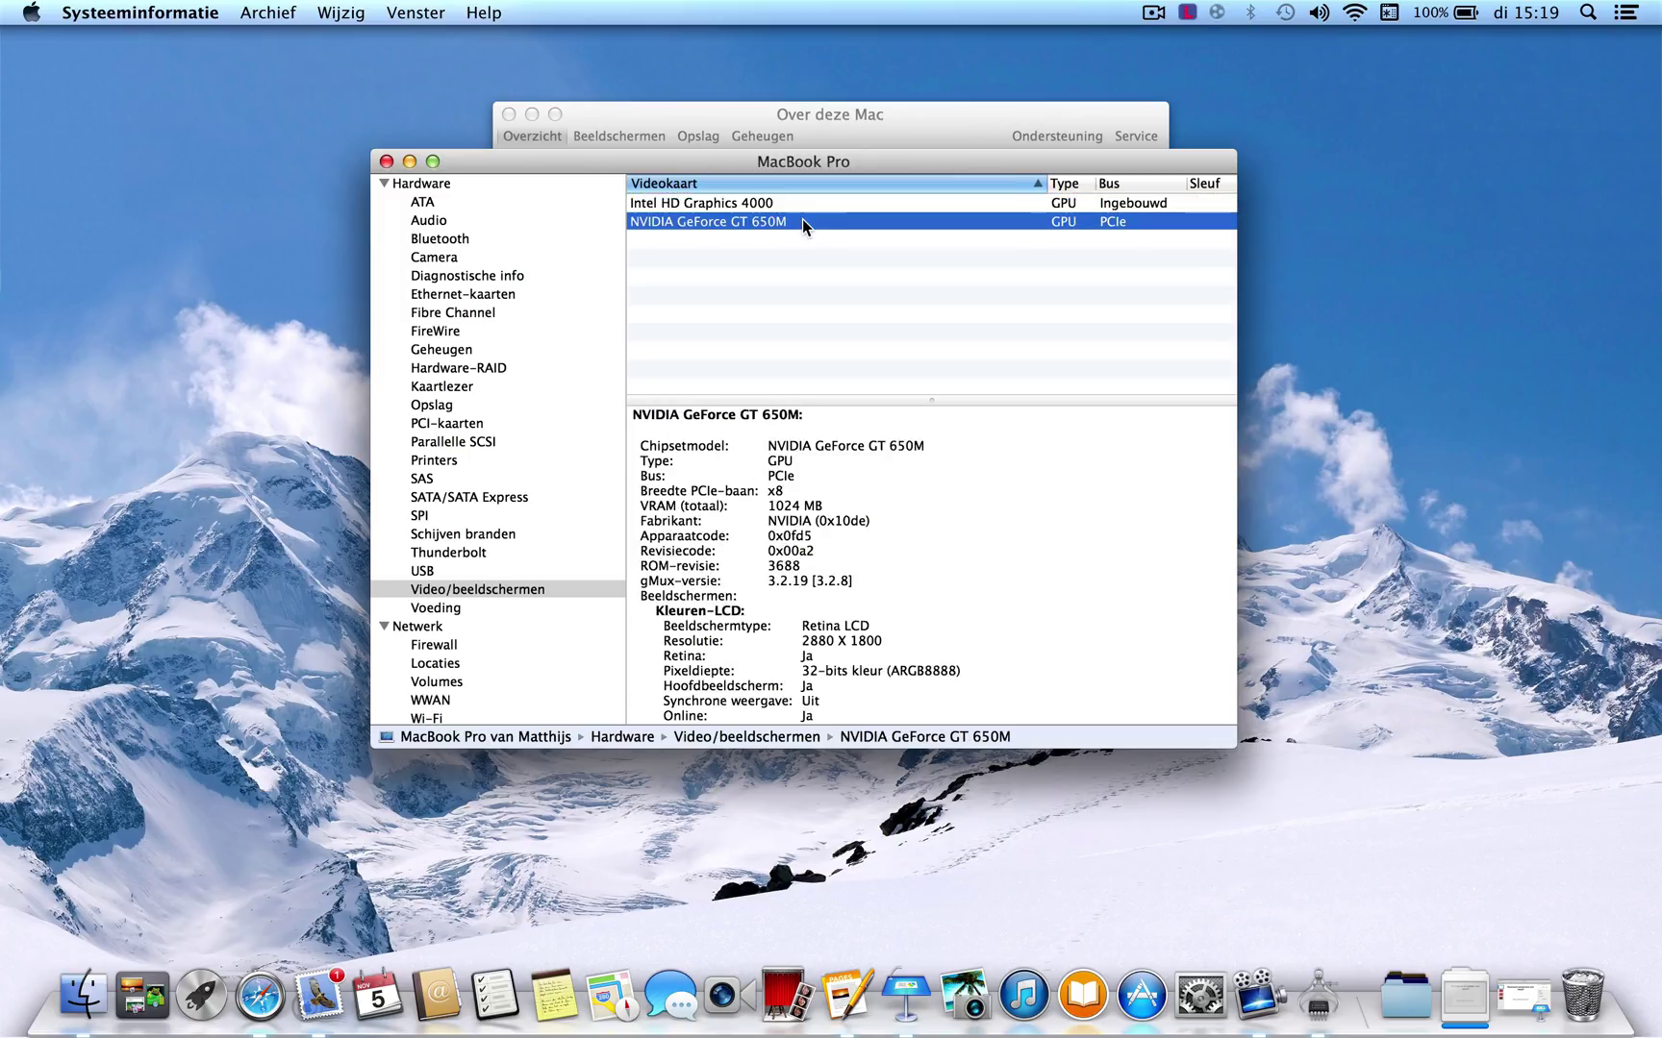
Reselect the Intel HD Graphics 4000 details and close the Over deze Mac window.
click(800, 207)
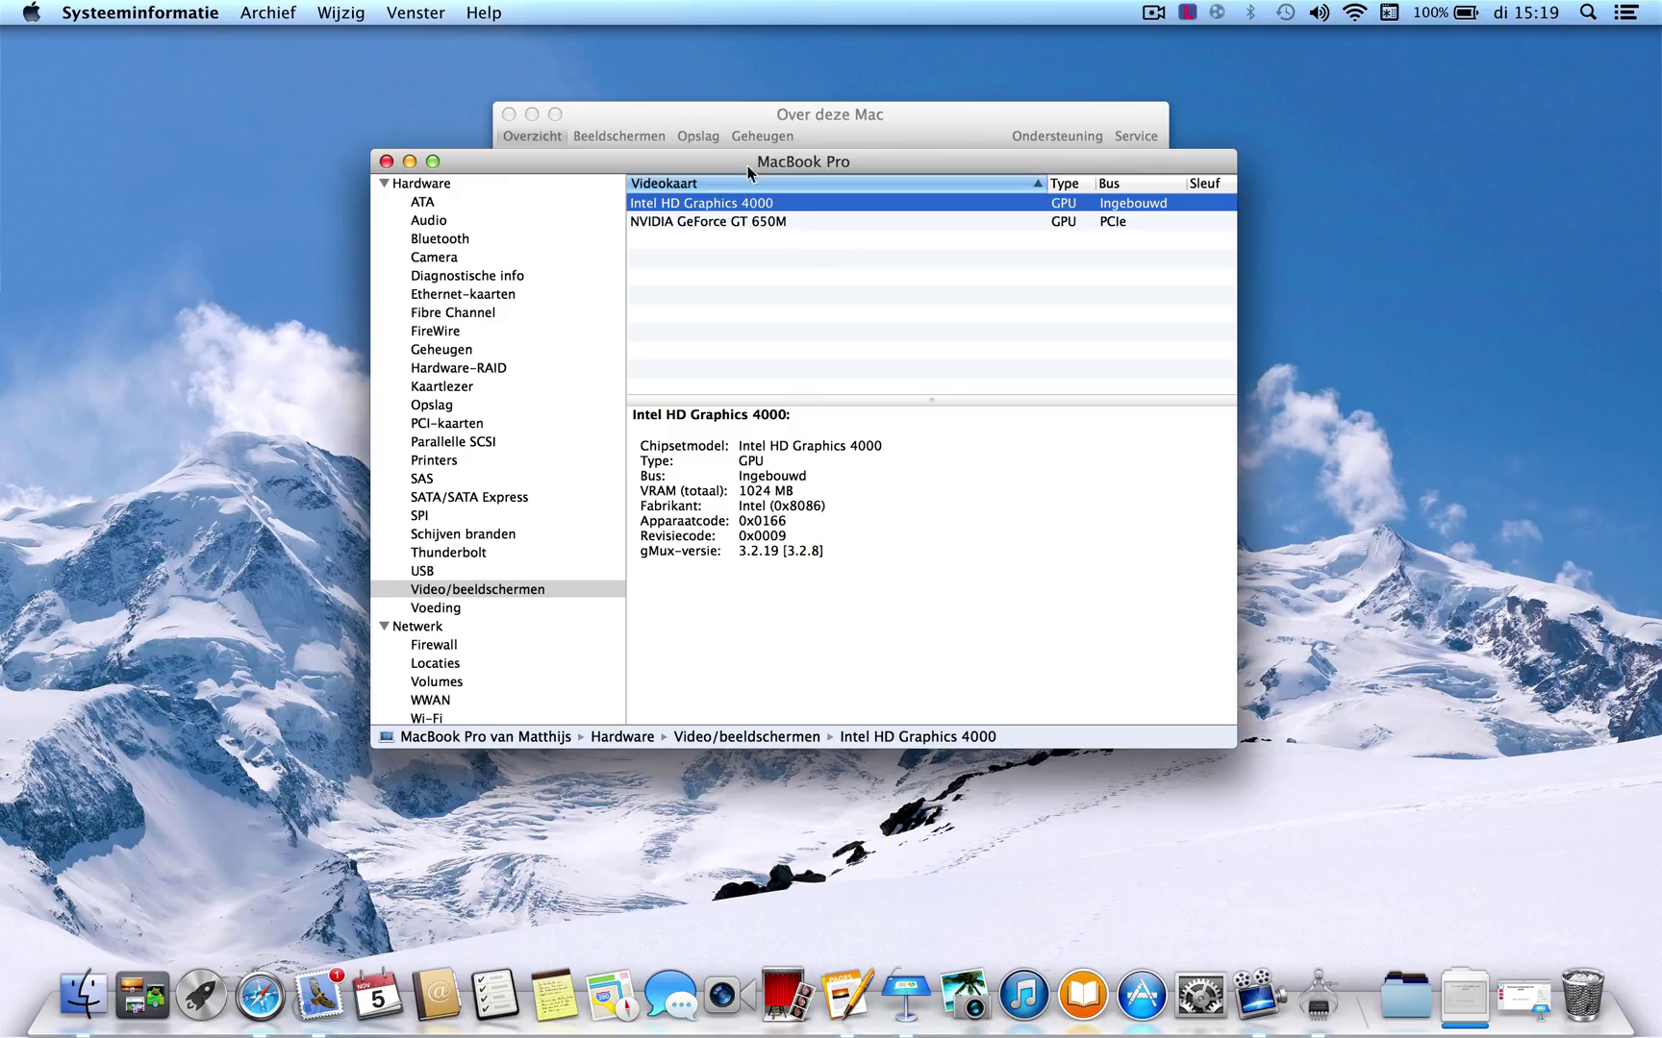
click(677, 109)
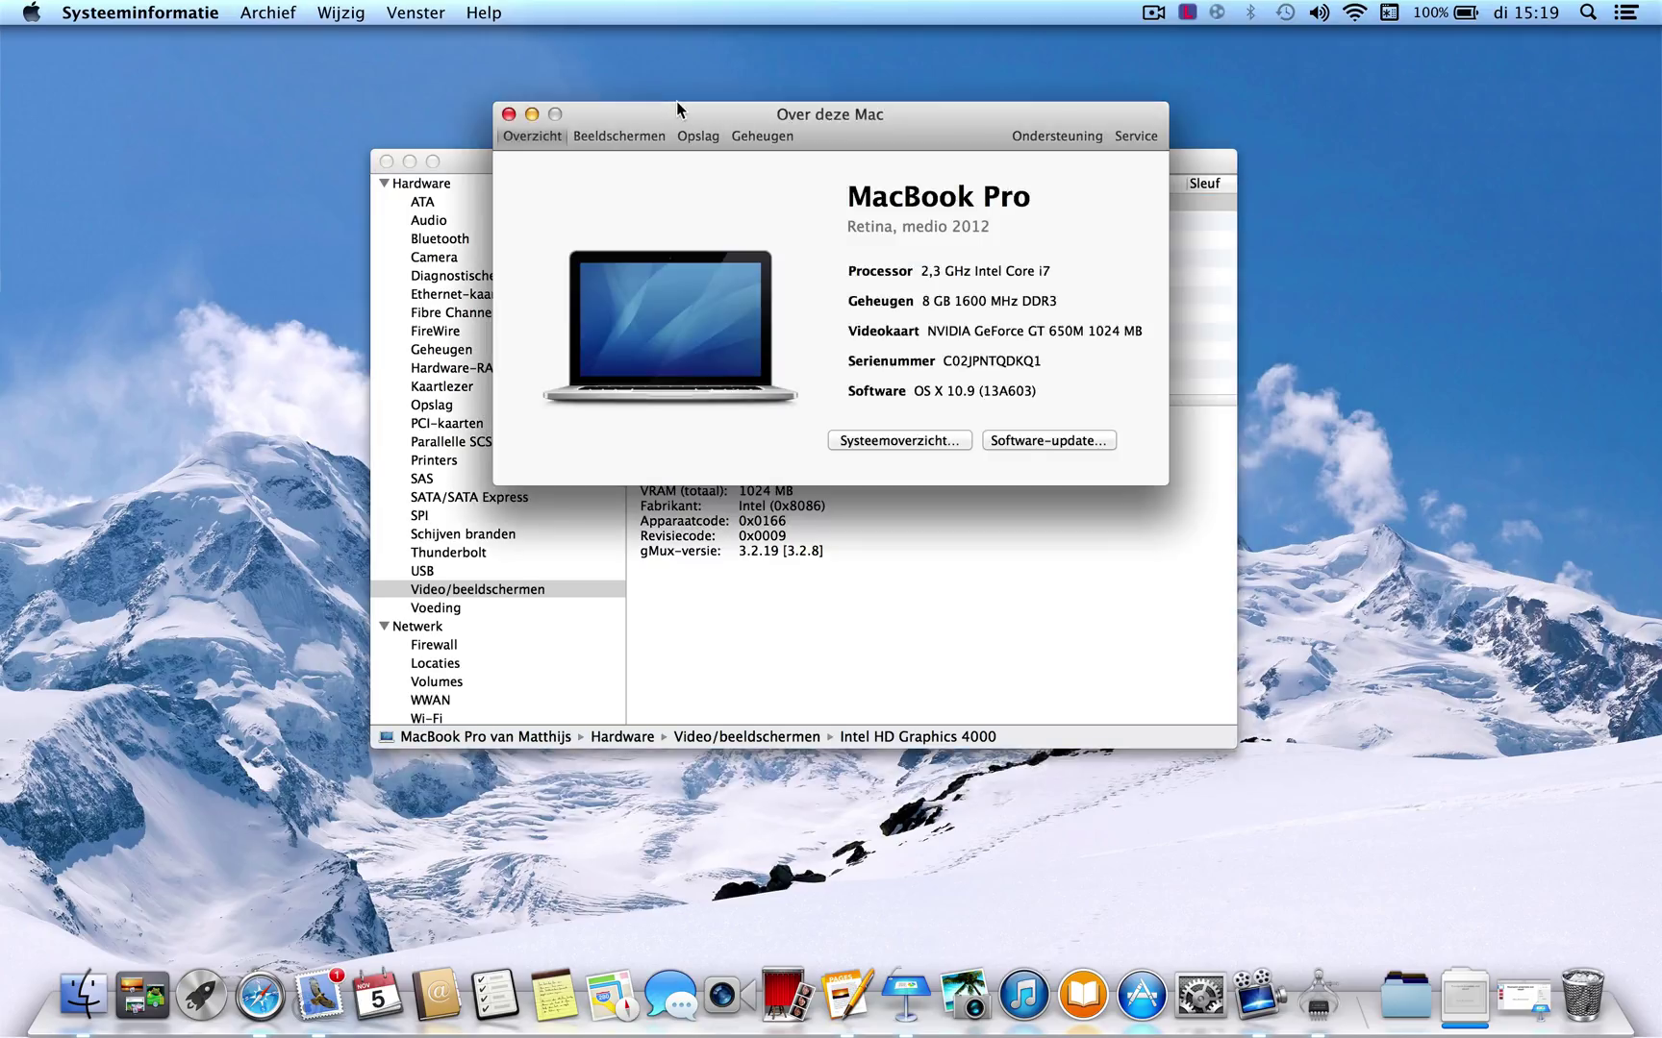
click(509, 114)
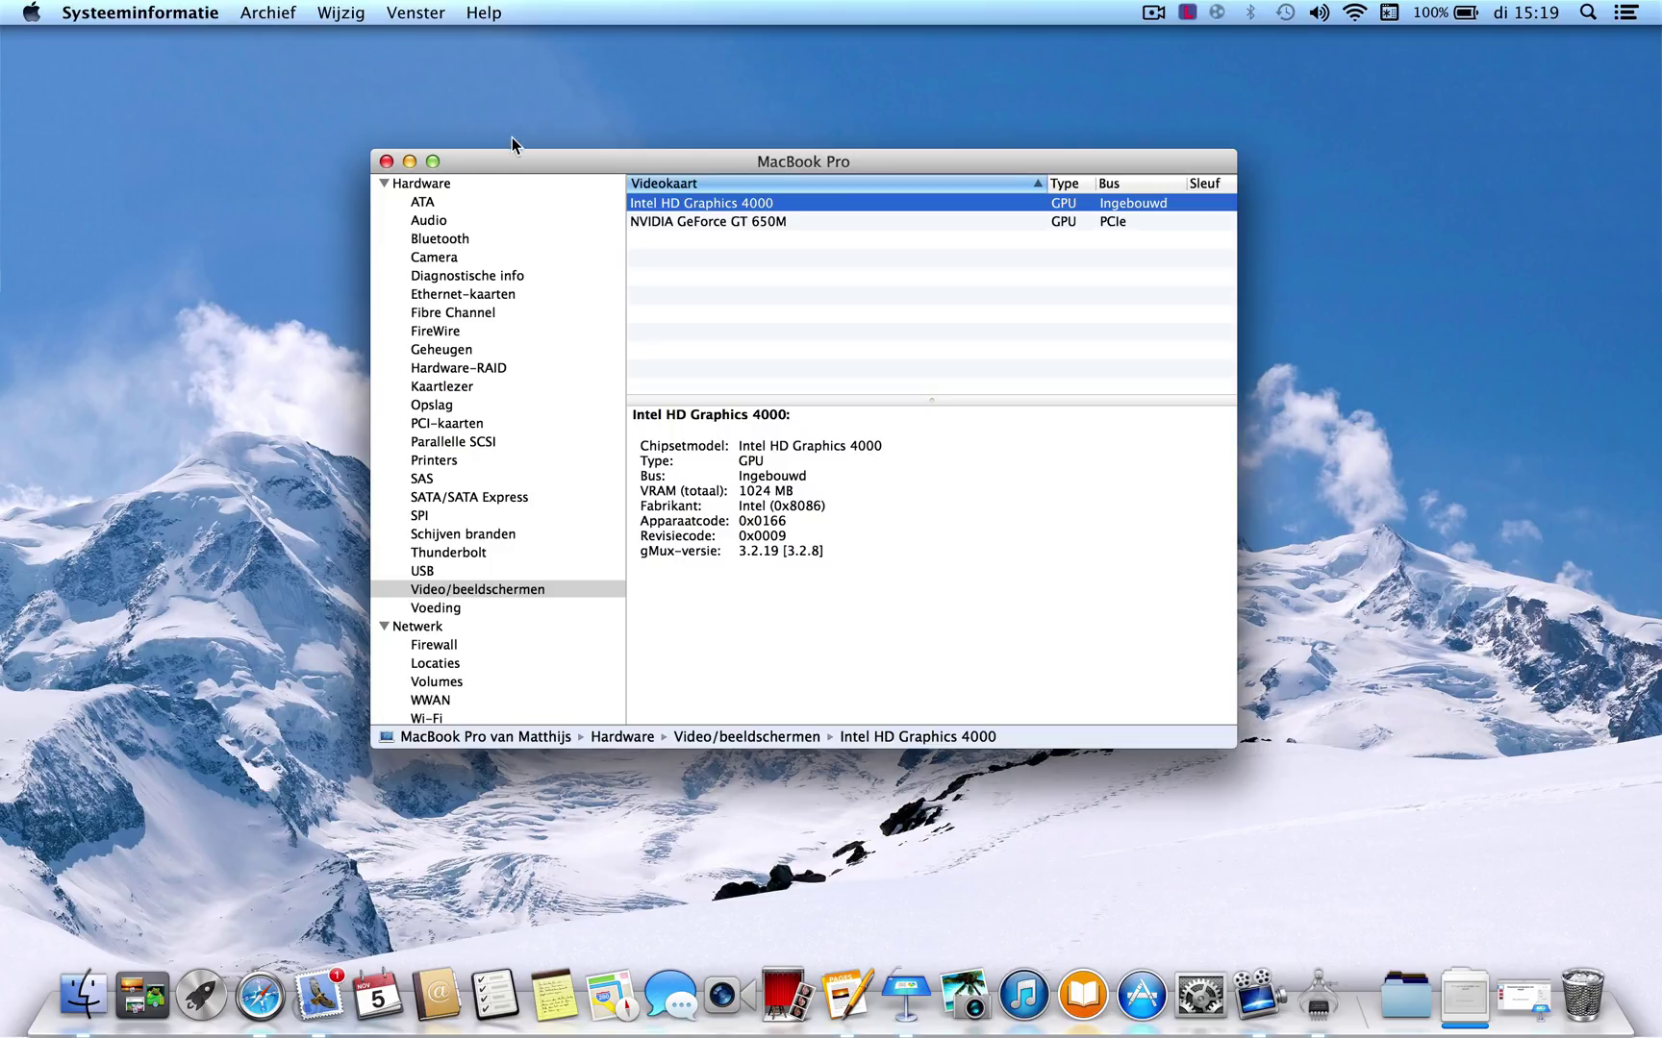